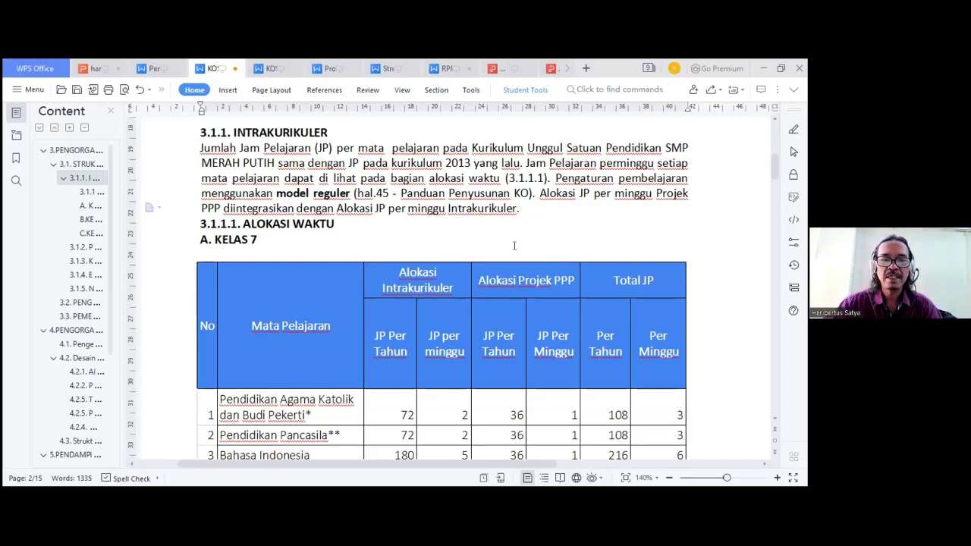
# Step: Examine the Kelas 7 time allocation table, focusing on the Pendidikan Pancasila row and the Alokasi Intrakurikuler JP per minggu column
pyautogui.scroll(-3, 501, 246)
pyautogui.moveTo(337, 298); pyautogui.dragTo(220, 300)
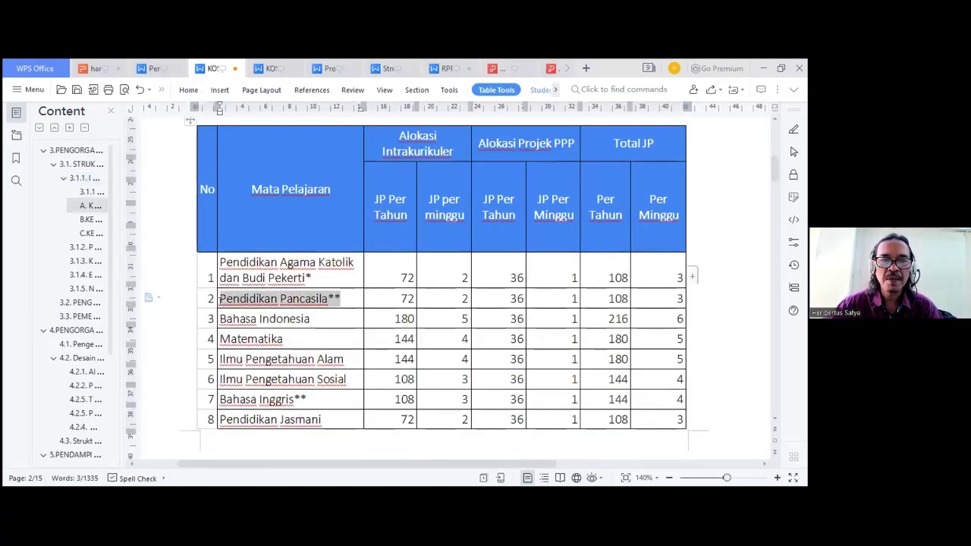
pyautogui.click(396, 298)
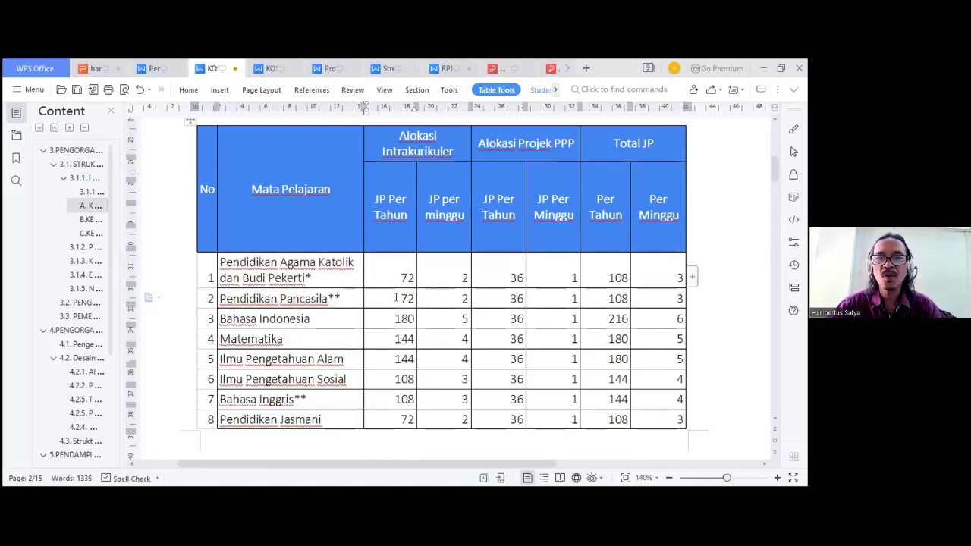
pyautogui.scroll(2, 395, 298)
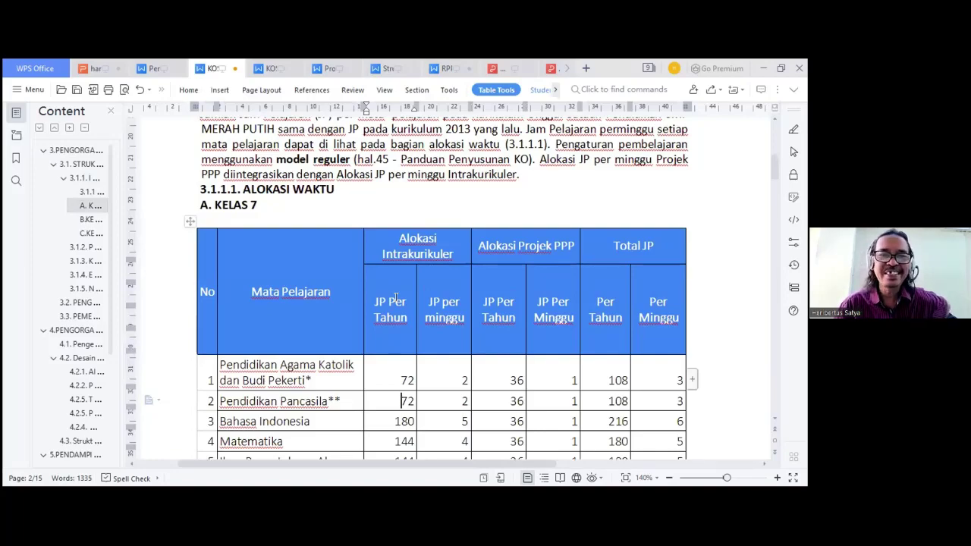
pyautogui.click(413, 195)
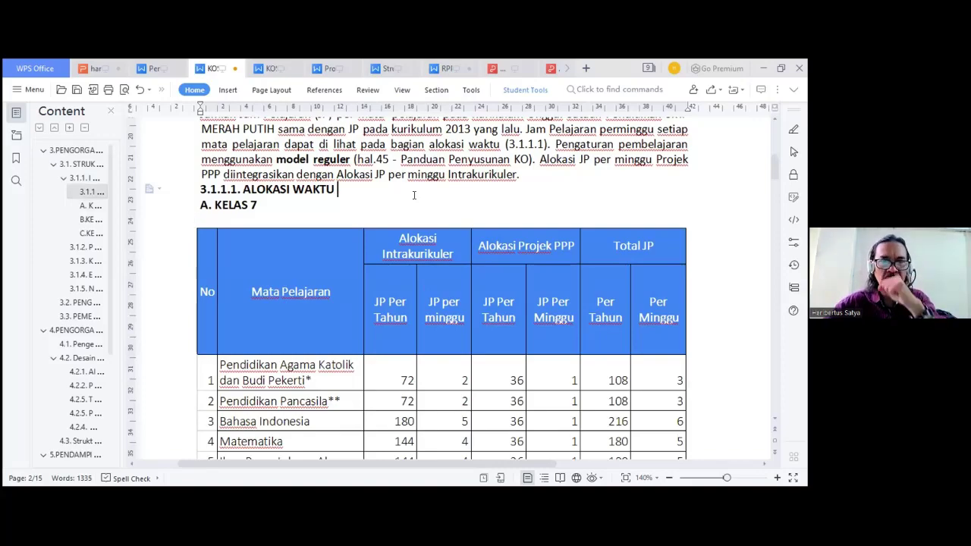
pyautogui.scroll(-2, 413, 195)
pyautogui.scroll(-2, 446, 256)
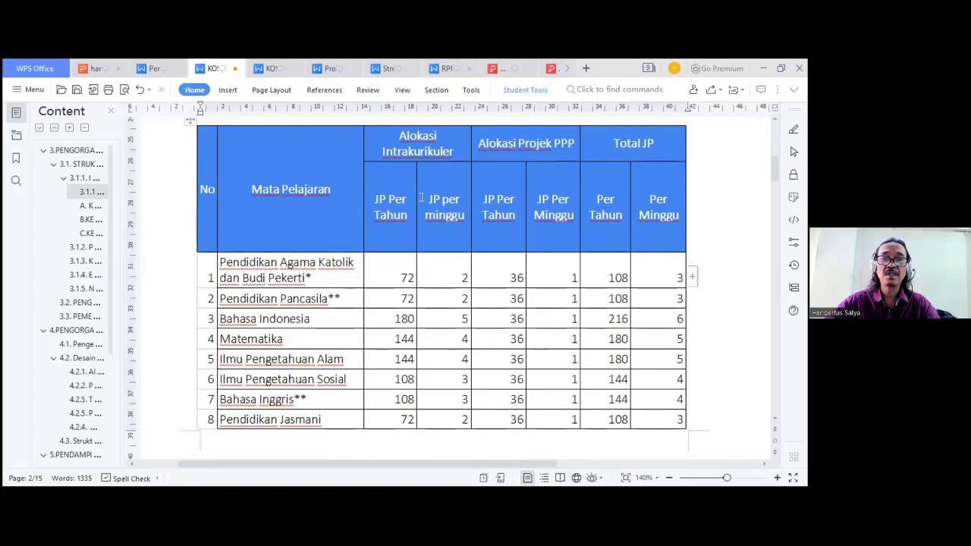
pyautogui.moveTo(421, 197); pyautogui.dragTo(451, 240)
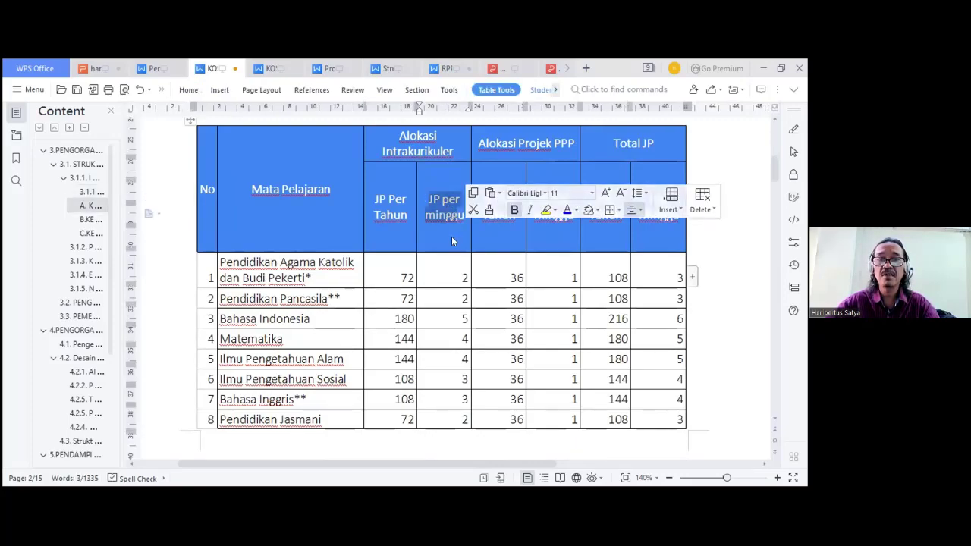
pyautogui.click(452, 276)
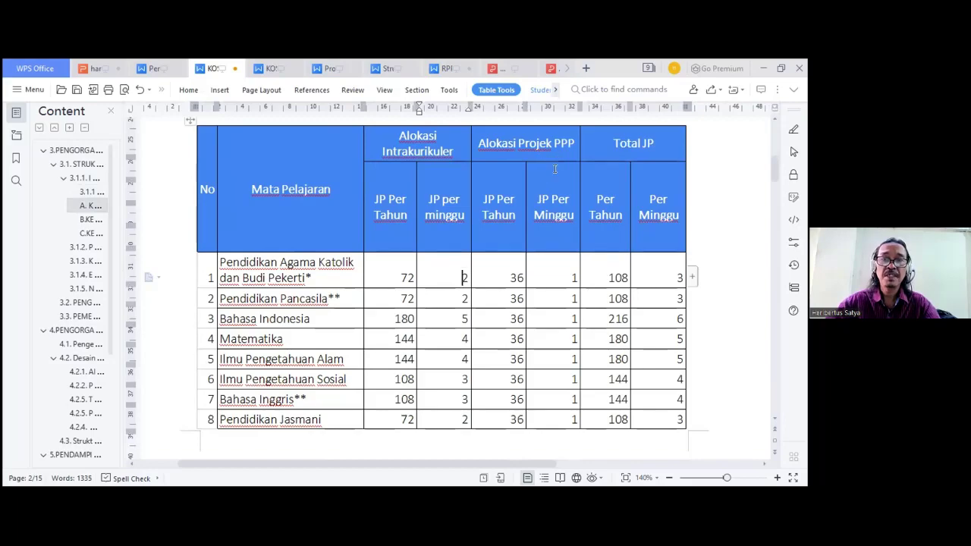
# Step: Review the weekly hours in the Alokasi Projek PPP and Total JP columns for the Kelas 7 subjects
pyautogui.moveTo(534, 191); pyautogui.dragTo(573, 220)
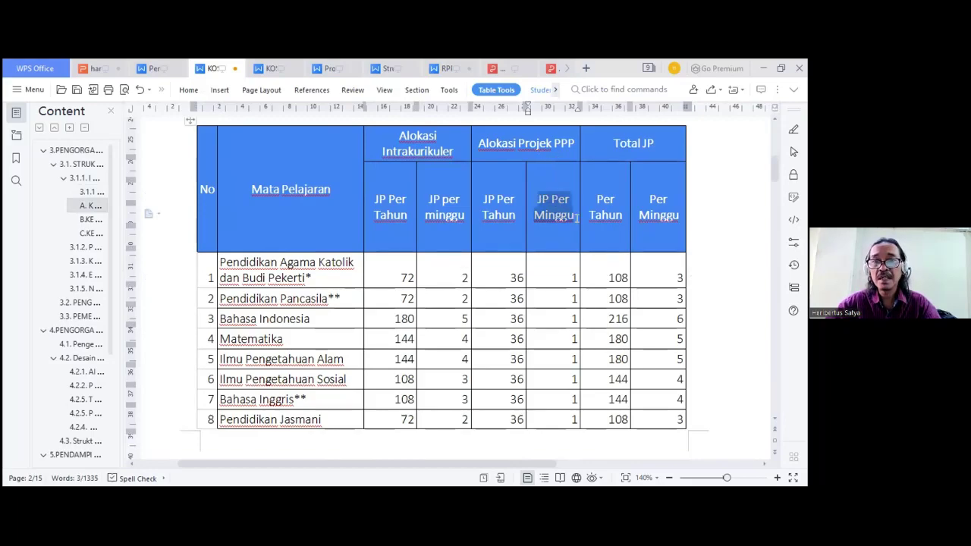
pyautogui.click(548, 222)
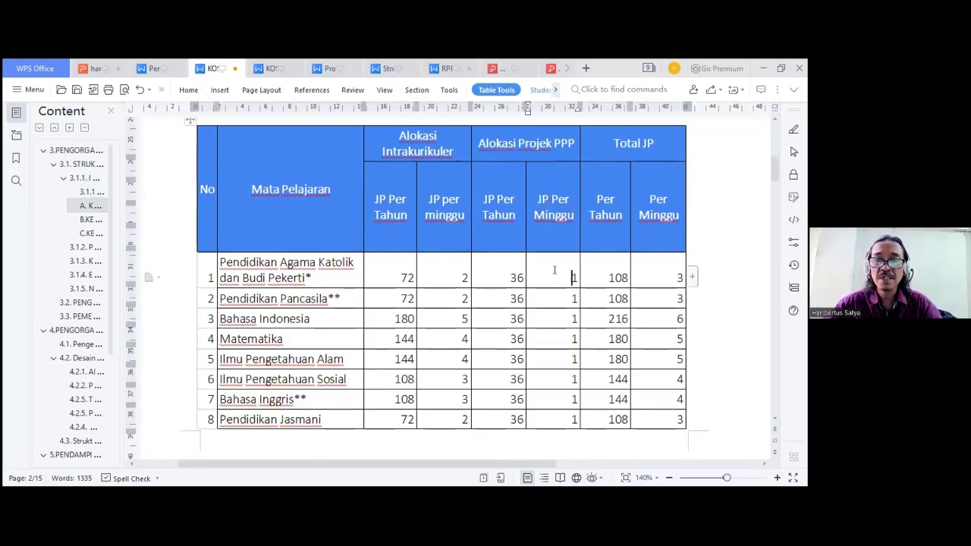
pyautogui.moveTo(567, 276); pyautogui.dragTo(561, 402)
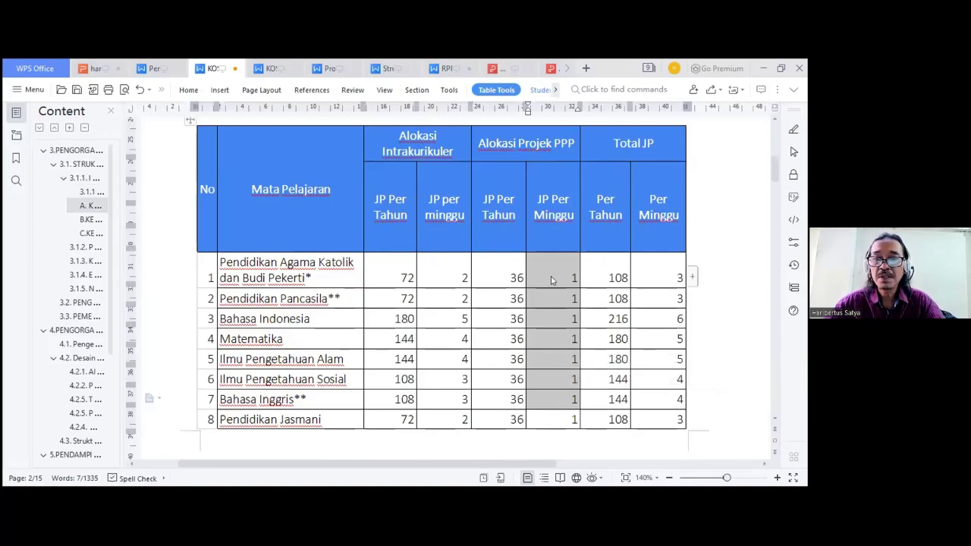
pyautogui.click(591, 270)
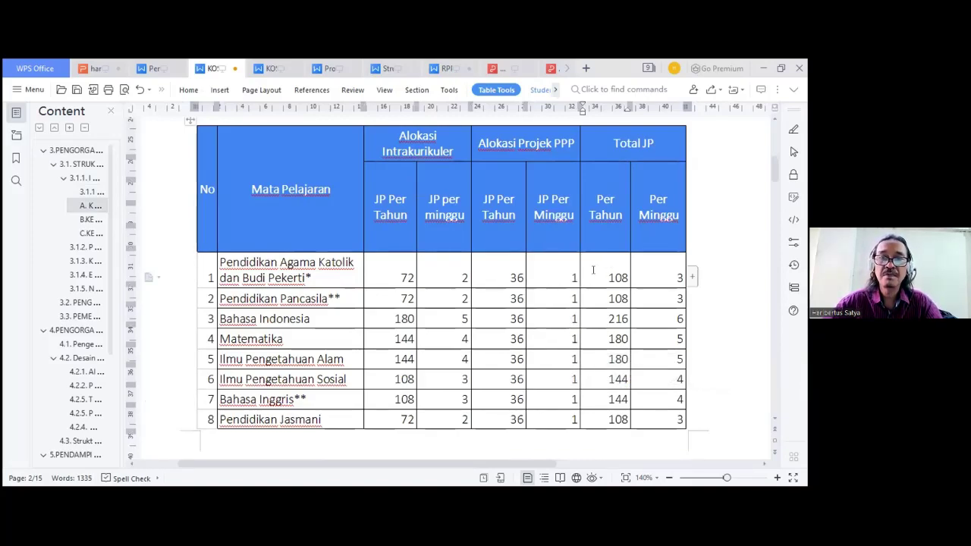
pyautogui.click(651, 199)
pyautogui.moveTo(651, 200); pyautogui.dragTo(661, 208)
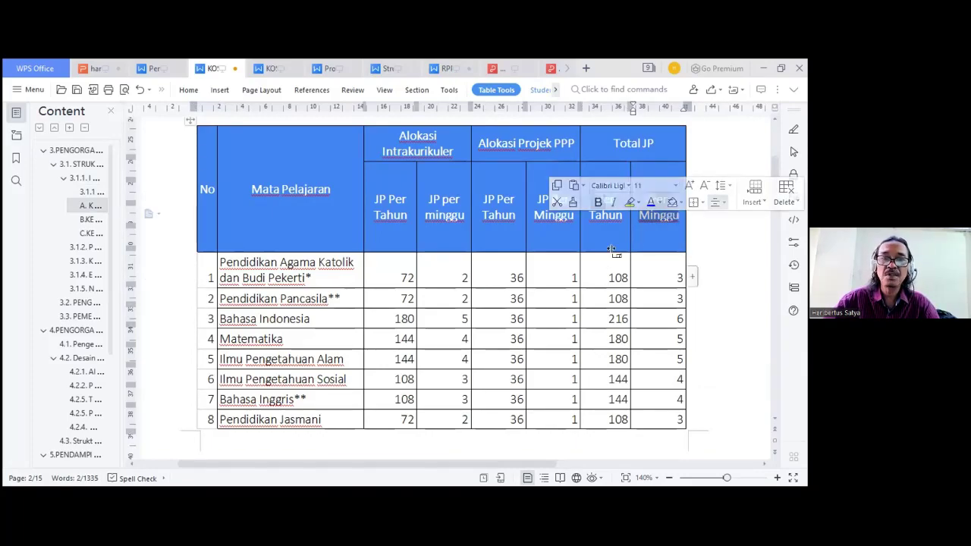
pyautogui.hotkey('ctrl', 'z')
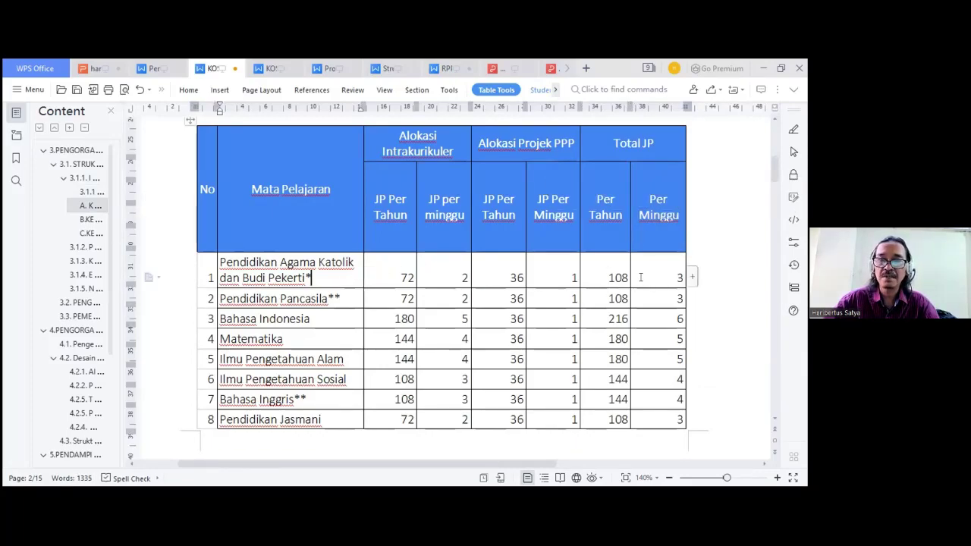
pyautogui.moveTo(640, 278); pyautogui.dragTo(634, 413)
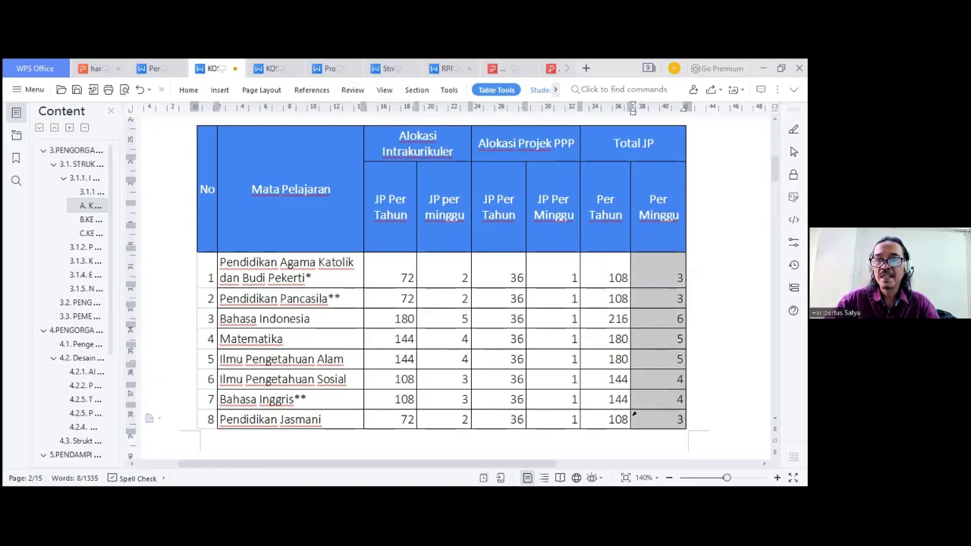
pyautogui.click(658, 318)
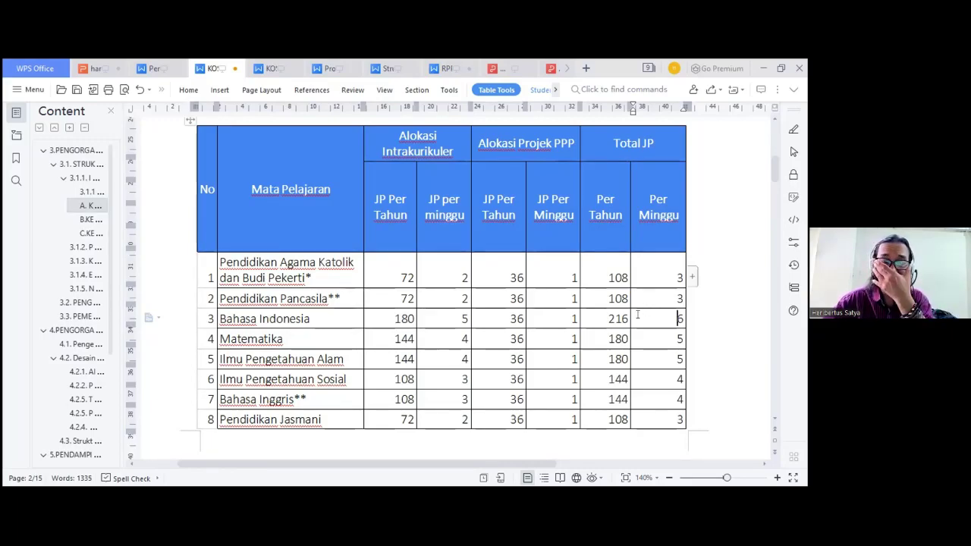
pyautogui.click(402, 278)
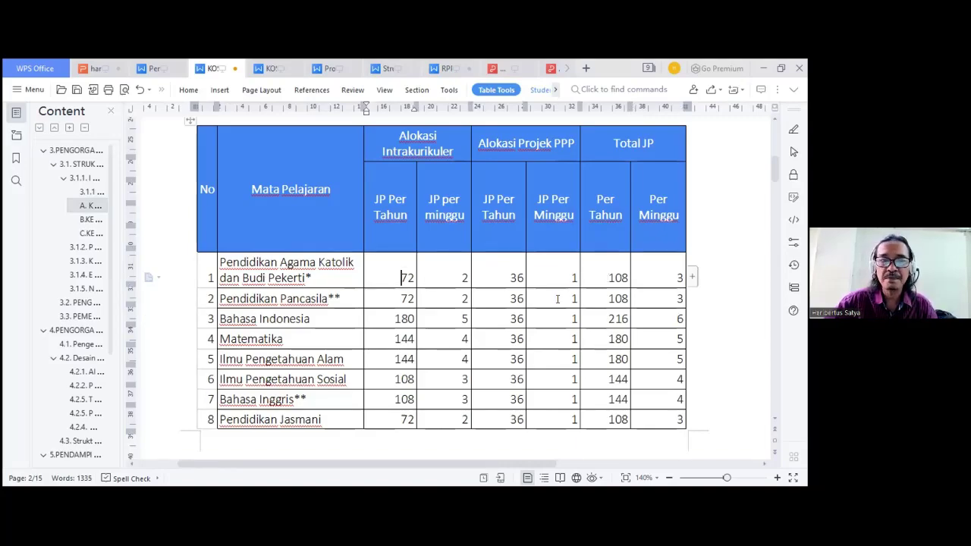
pyautogui.click(651, 312)
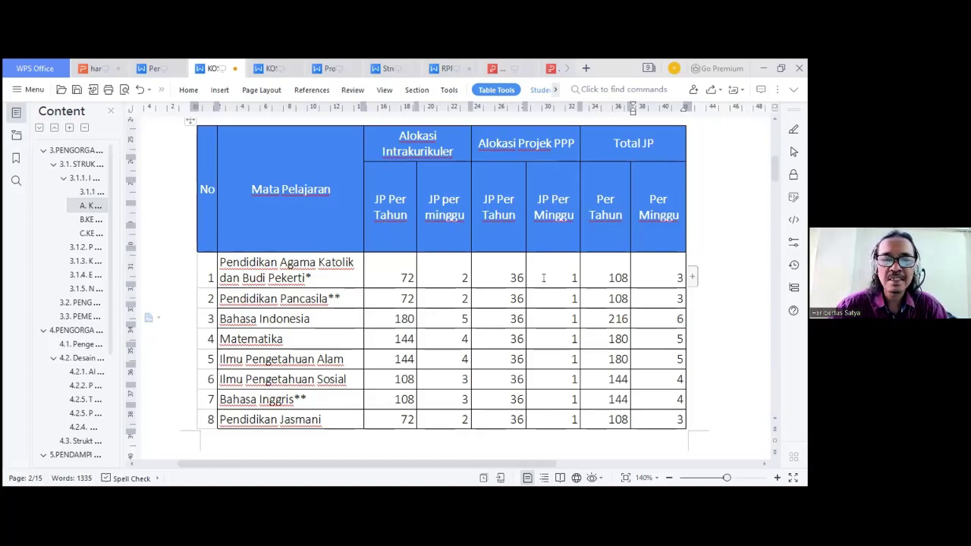
# Step: Check the Total row at the end of the Kelas 7 table, highlighting the yearly intrakurikuler total
pyautogui.click(543, 277)
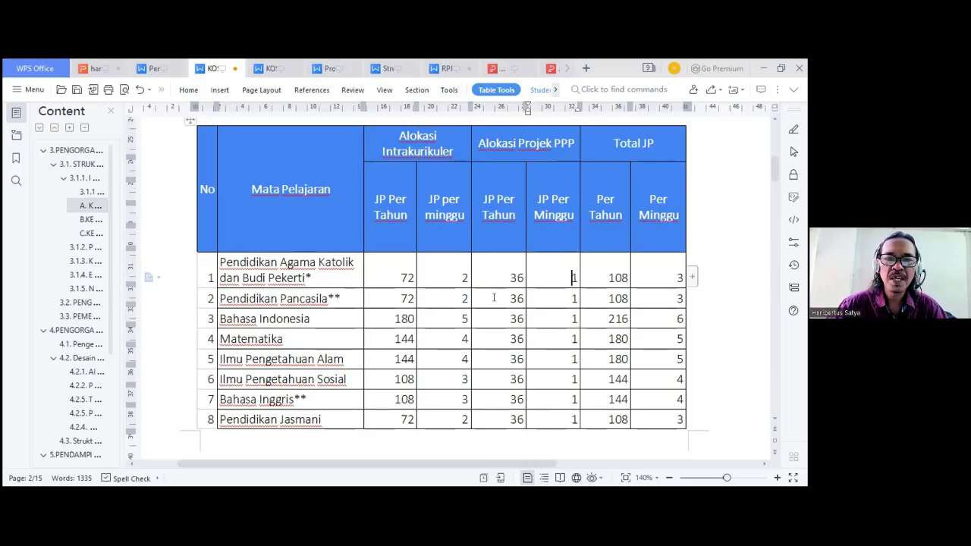
pyautogui.moveTo(487, 284); pyautogui.dragTo(488, 284)
pyautogui.scroll(-10, 487, 284)
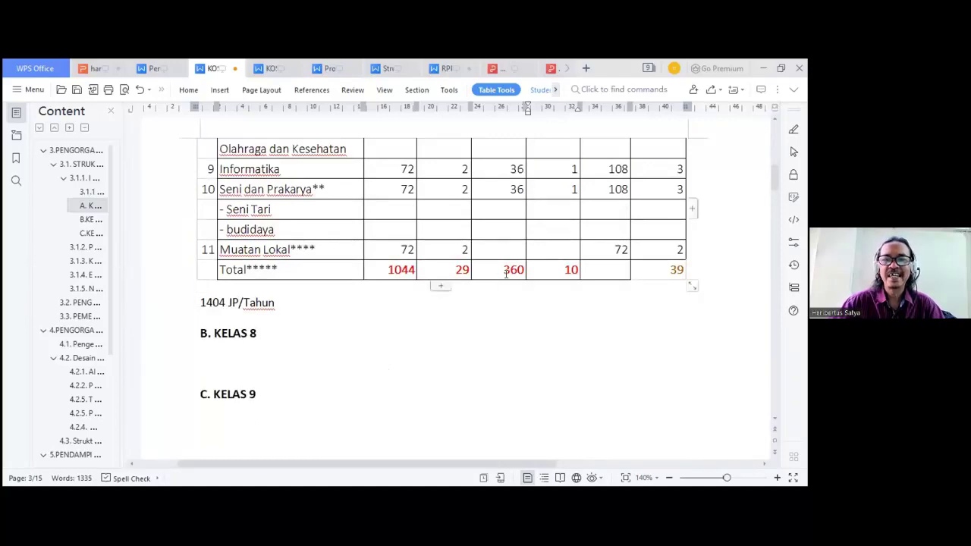
pyautogui.doubleClick(375, 266)
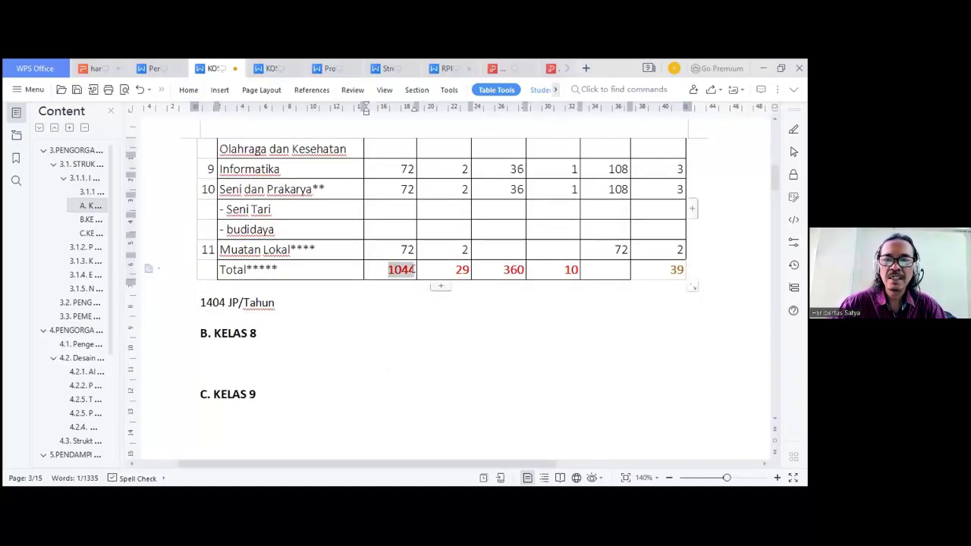
pyautogui.click(399, 289)
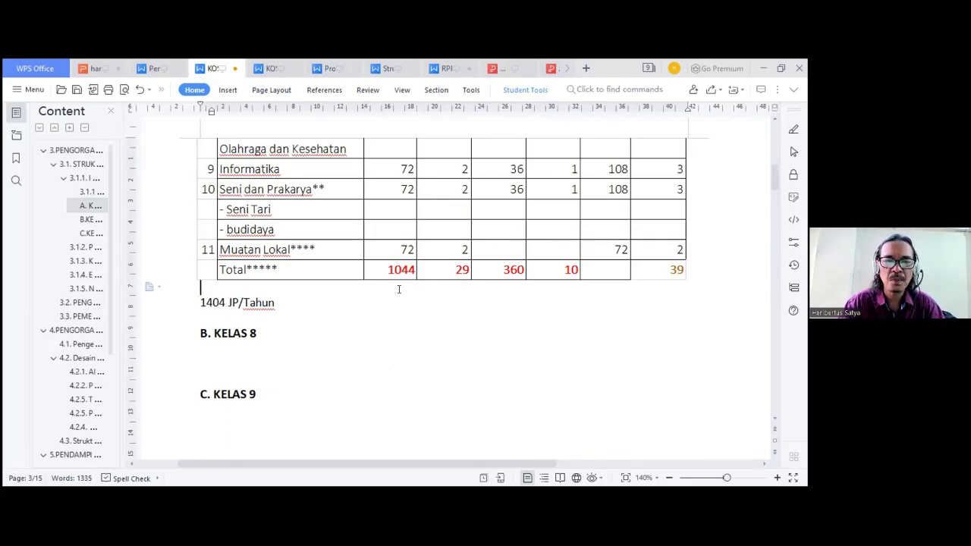
pyautogui.write('1404')
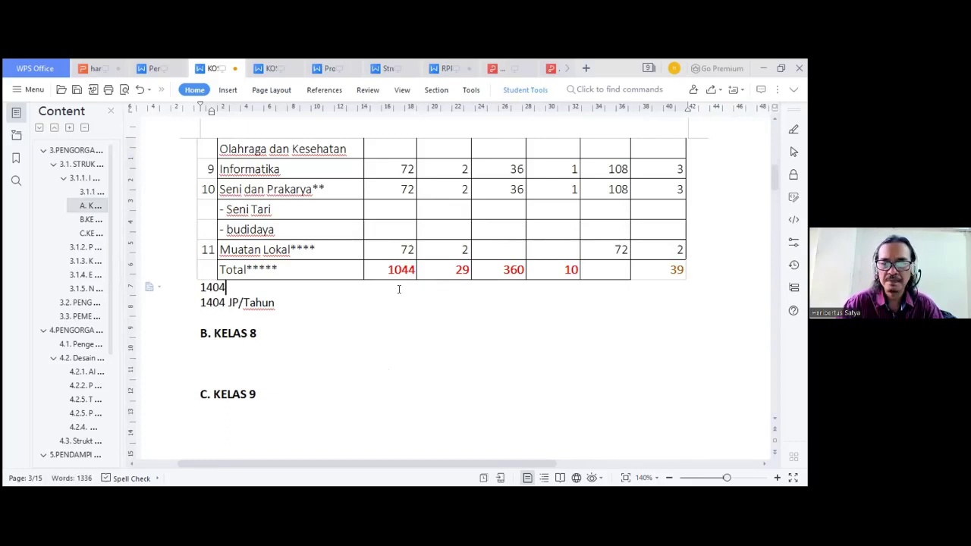
pyautogui.press('Home')
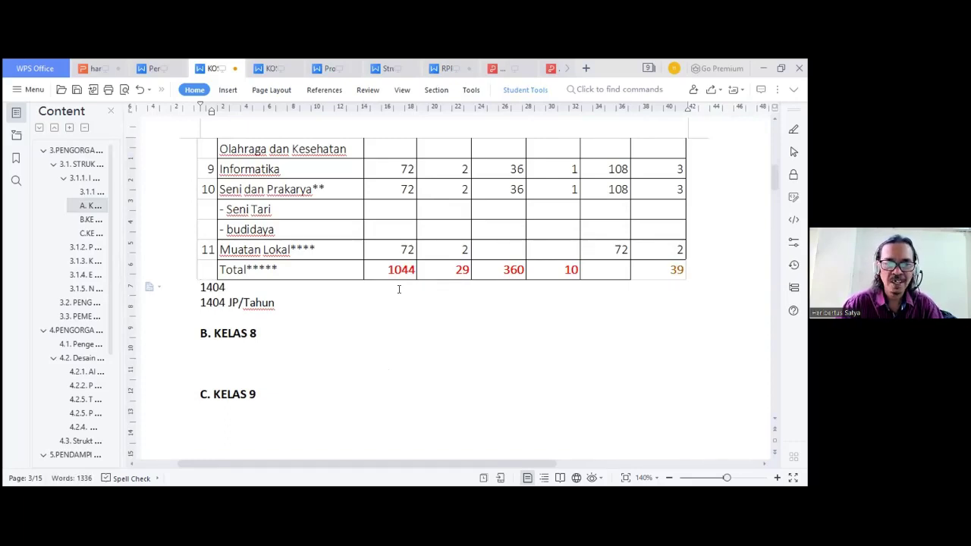
pyautogui.hotkey('shift', 'End')
pyautogui.press('Delete')
pyautogui.press('Delete')
# Step: Insert blank lines between the Kelas 7 table and the "1404 JP/Tahun" line
pyautogui.press('Return')
pyautogui.press('Return')
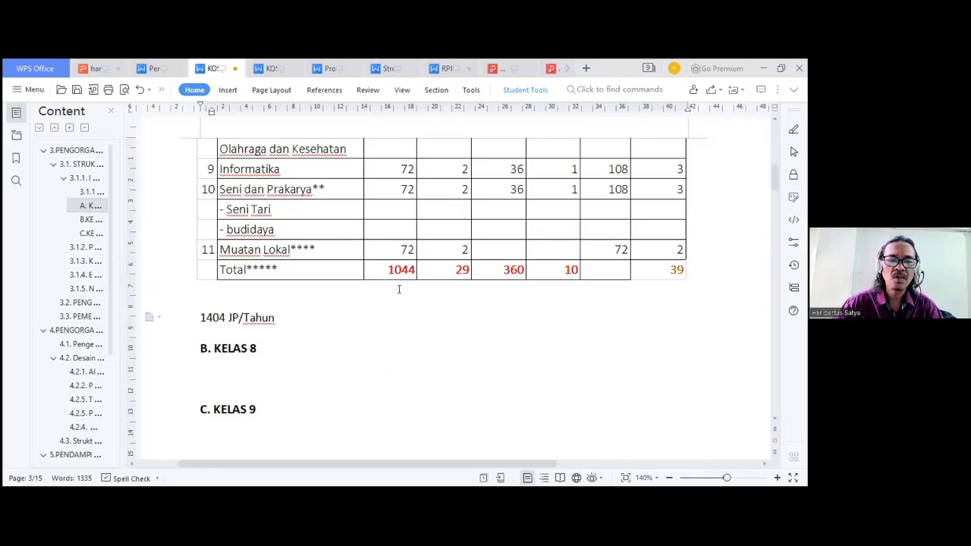
pyautogui.press('End')
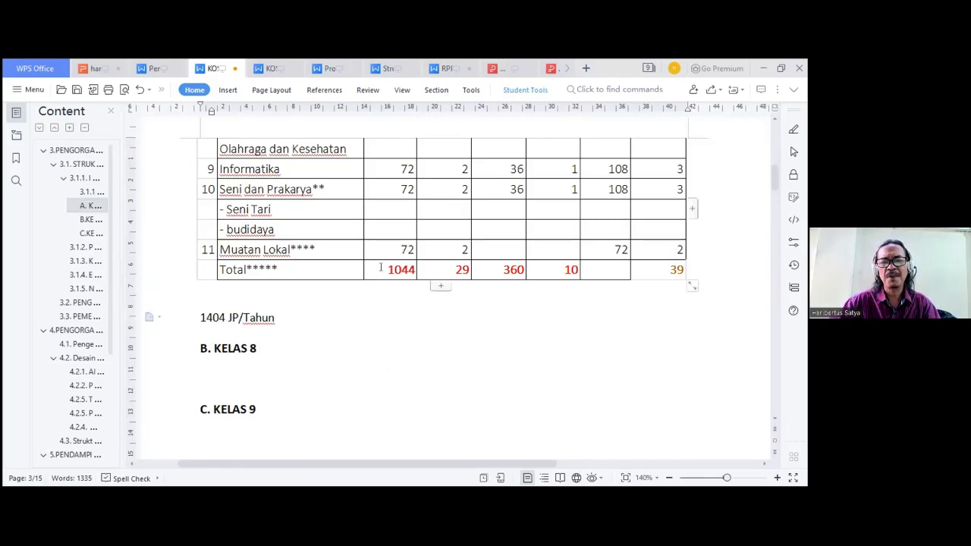
# Step: Highlight the Total row from the yearly intrakurikuler total through the yearly Projek PPP total to compare them
pyautogui.moveTo(381, 267); pyautogui.dragTo(491, 273)
pyautogui.click(494, 275)
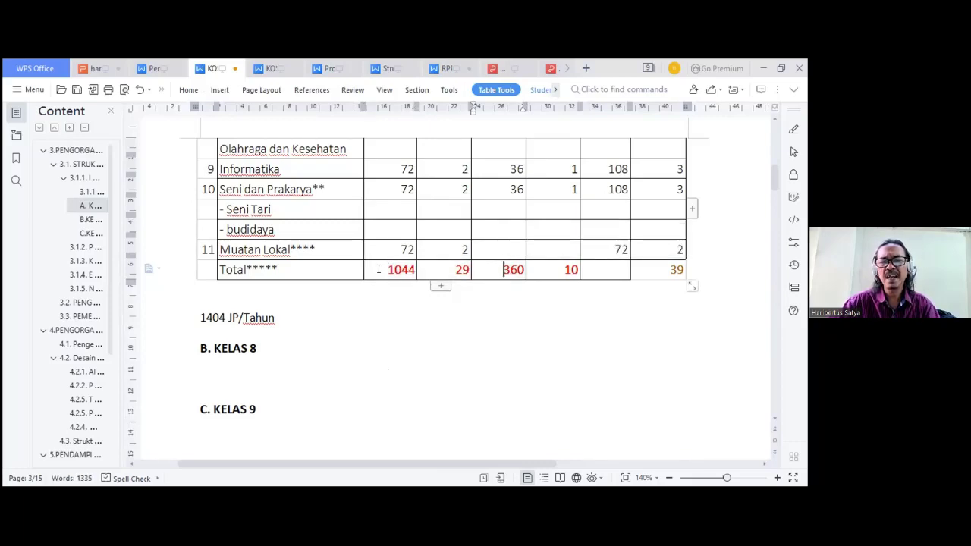
pyautogui.moveTo(374, 270); pyautogui.dragTo(503, 270)
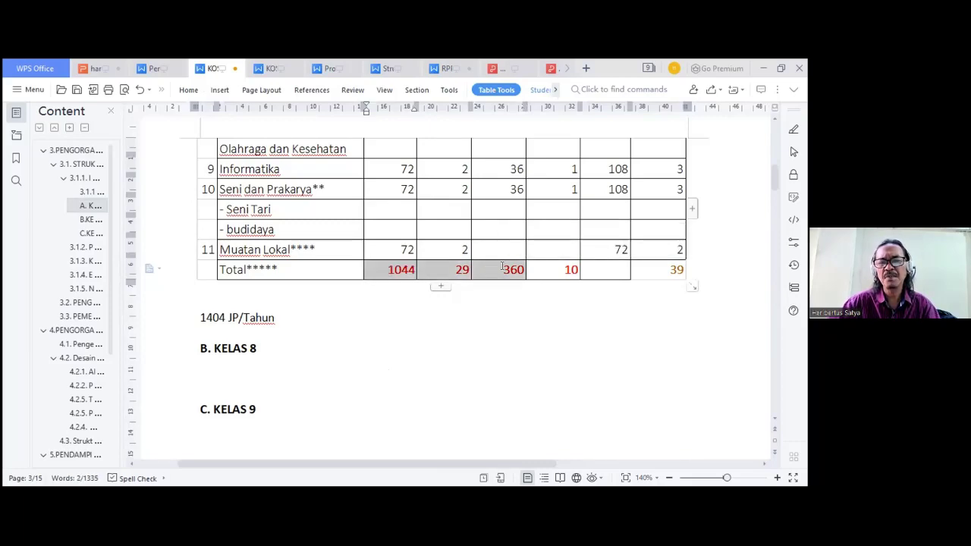
pyautogui.click(460, 330)
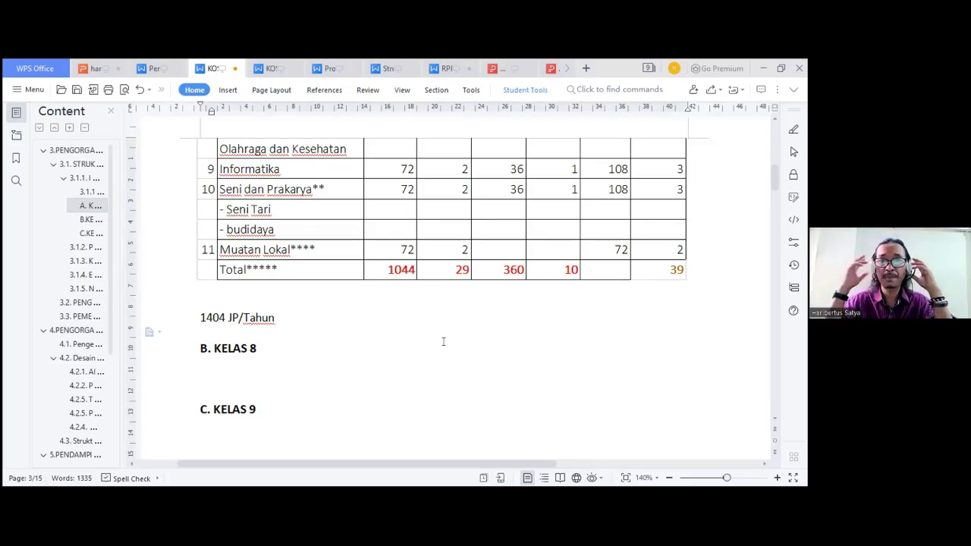
pyautogui.click(535, 259)
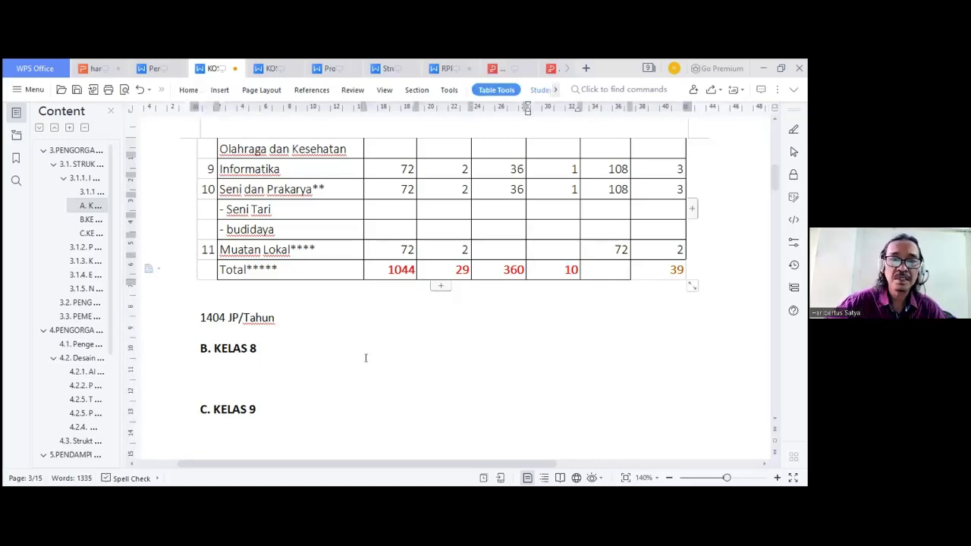
# Step: Look over the B. KELAS 8 and C. KELAS 9 sections and the 3.1.2 Projek Penguatan Profil Pelajar Pancasila concept map
pyautogui.click(349, 338)
pyautogui.click(330, 365)
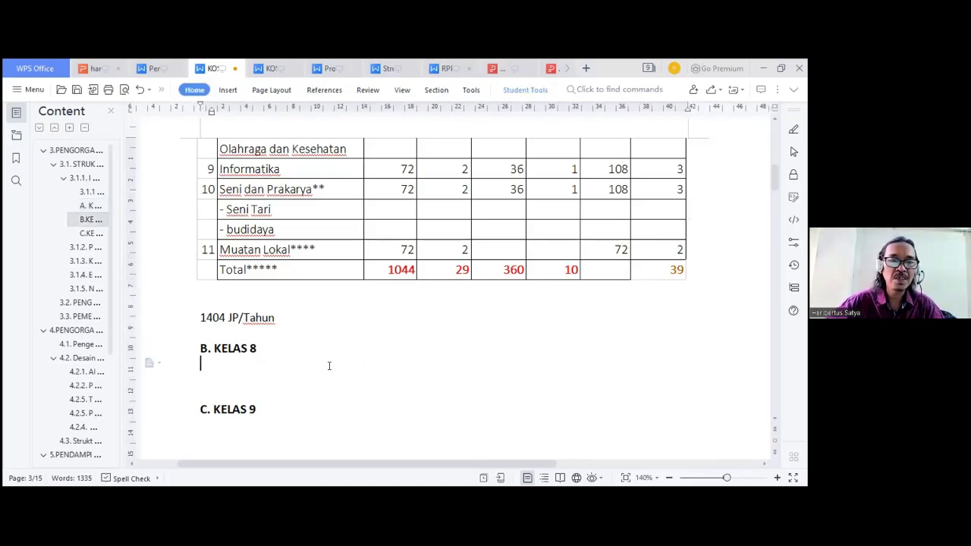
pyautogui.scroll(-1, 330, 365)
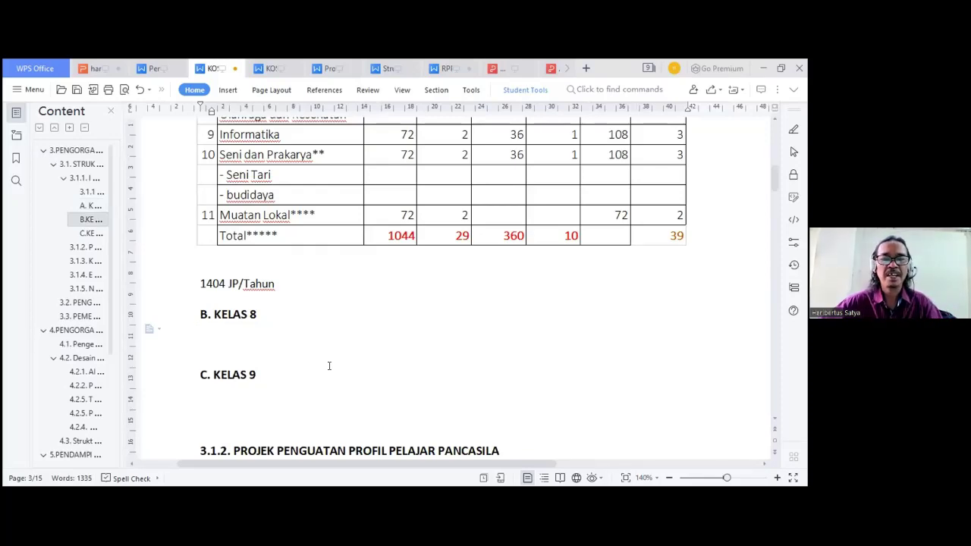
pyautogui.click(281, 296)
pyautogui.click(279, 339)
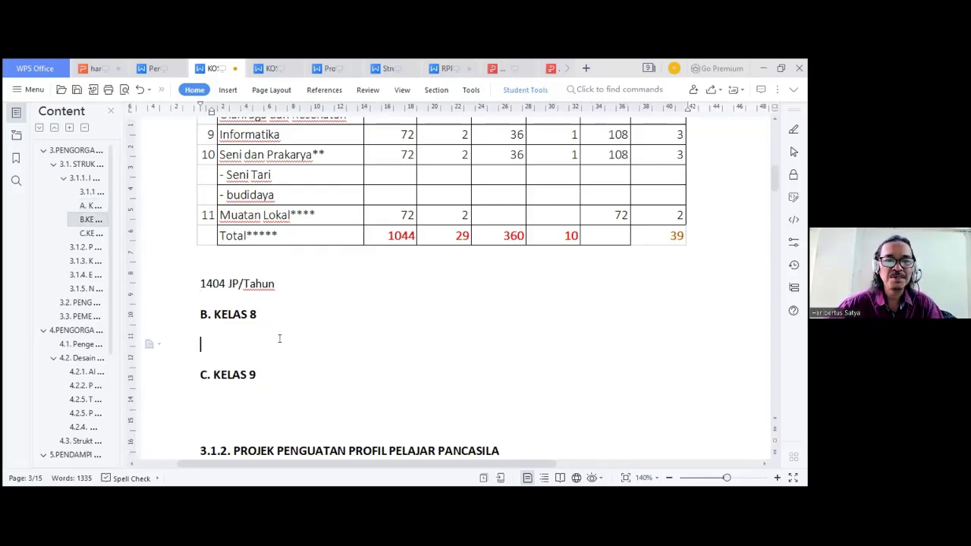
pyautogui.scroll(-2, 279, 338)
pyautogui.click(279, 332)
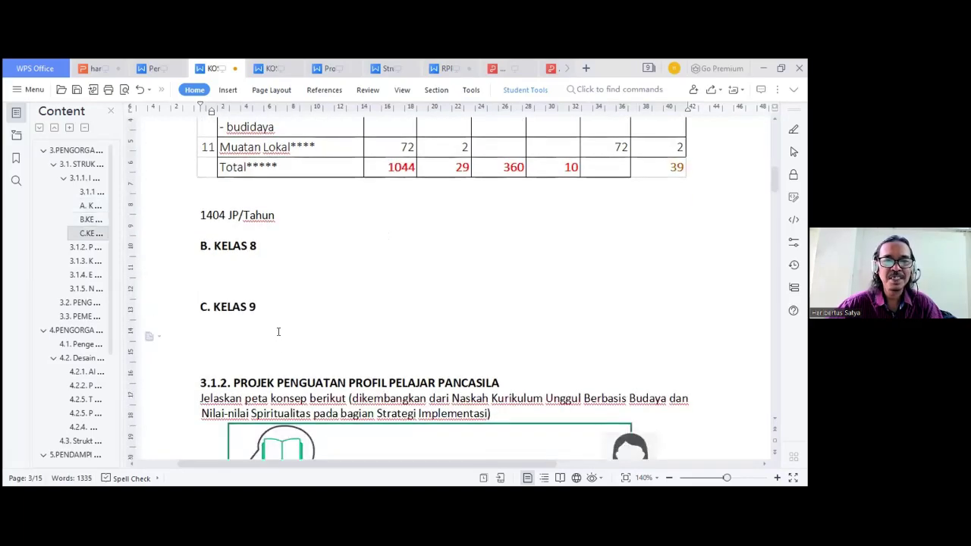
pyautogui.scroll(-7, 279, 332)
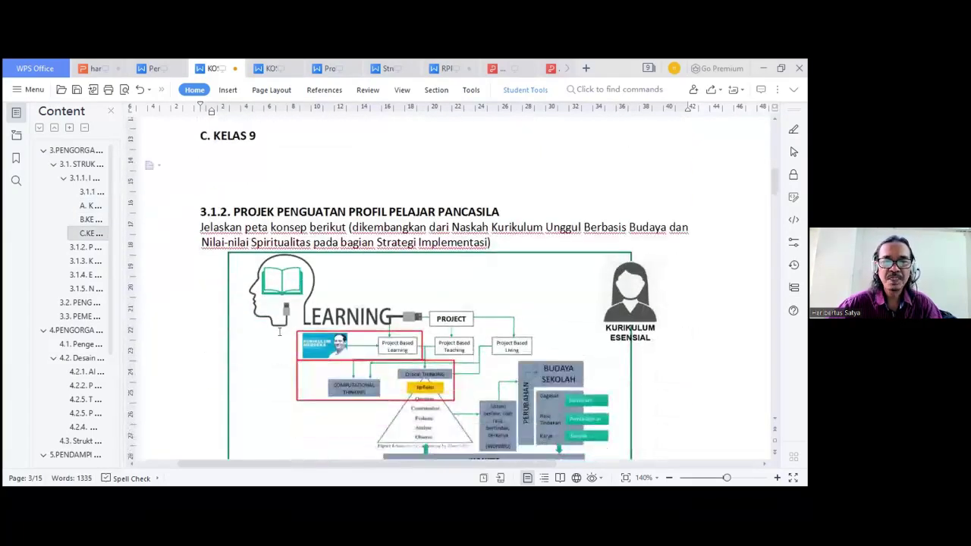